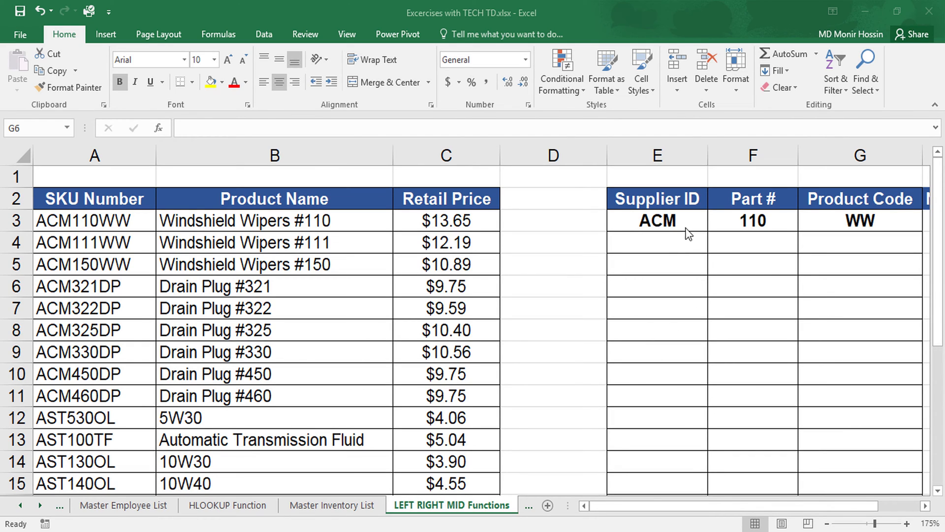
{"action": "left_click", "coordinate": [679, 246]}
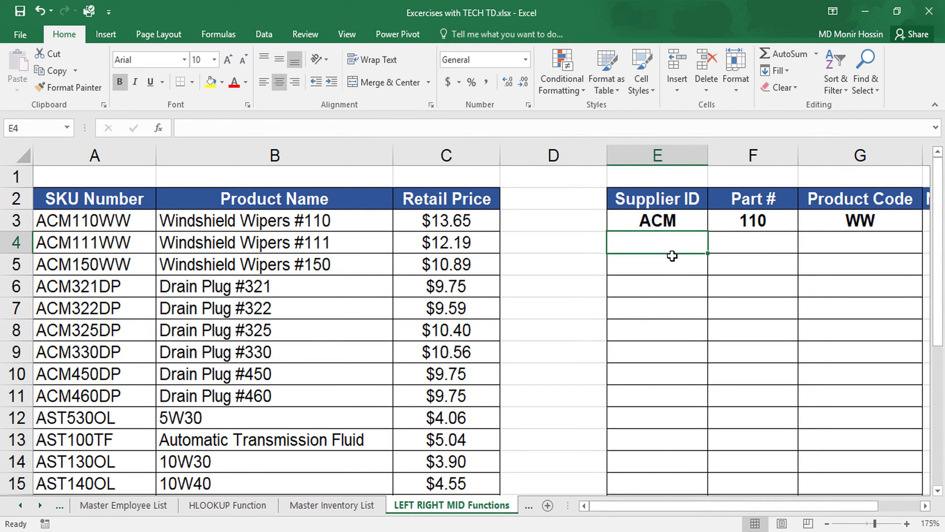
{"action": "scroll", "coordinate": [437, 260], "scroll_direction": "down", "scroll_amount": 2}
{"action": "scroll", "coordinate": [519, 312], "scroll_direction": "down", "scroll_amount": 3}
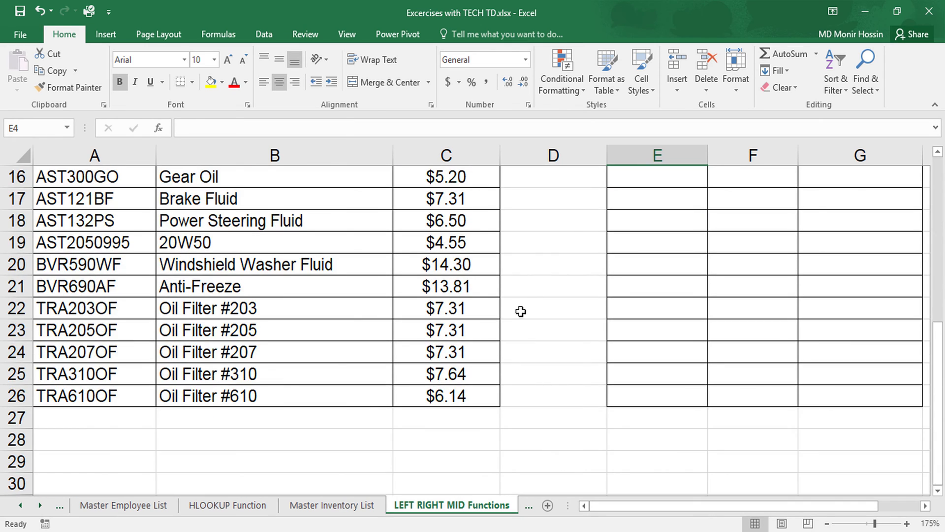
{"action": "scroll", "coordinate": [687, 290], "scroll_direction": "up", "scroll_amount": 5}
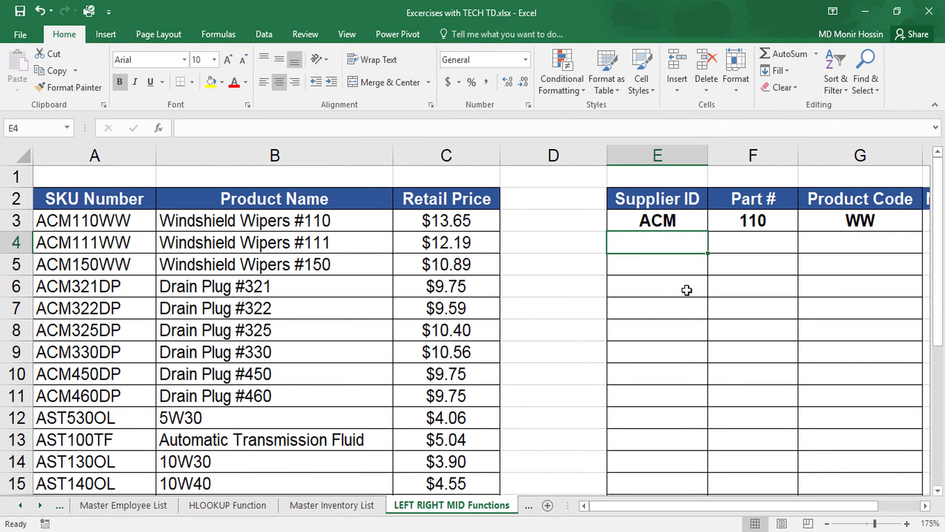
{"action": "key", "text": "Right"}
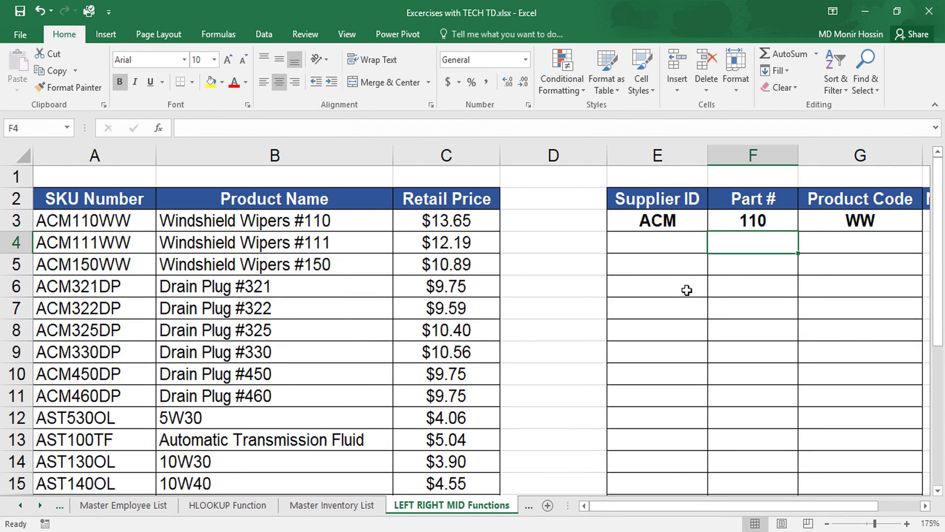
{"action": "left_click", "coordinate": [880, 238]}
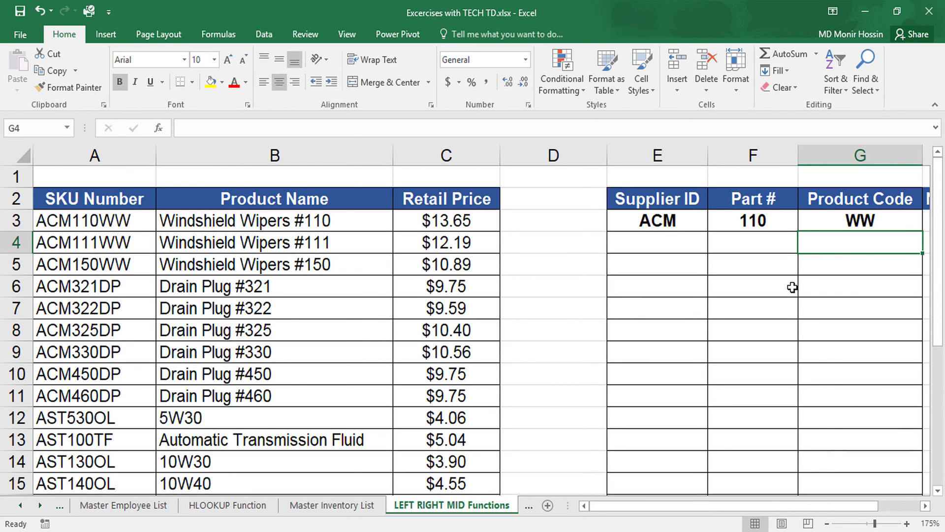
Insert a LEFT function in E4 that extracts the first 3 characters of the SKU in A4.
{"action": "left_click", "coordinate": [642, 239]}
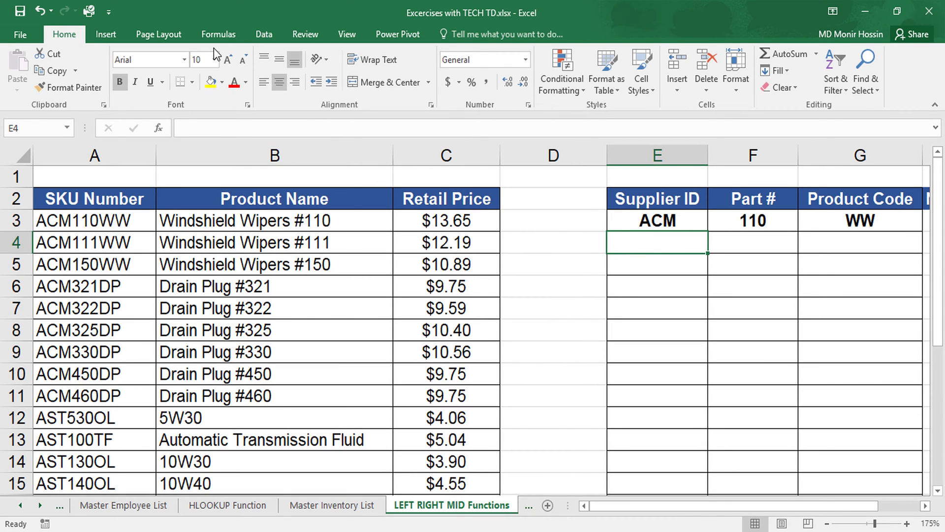
{"action": "left_click", "coordinate": [218, 34]}
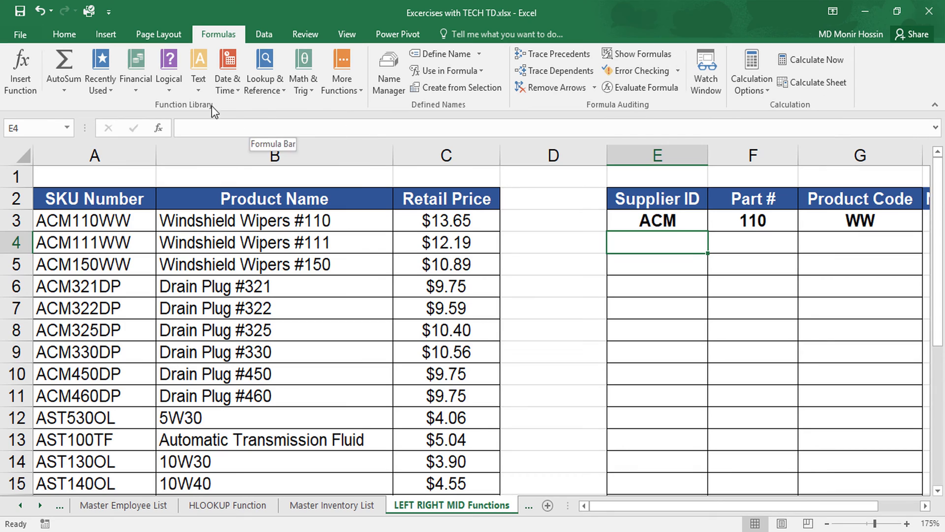
{"action": "left_click", "coordinate": [200, 89]}
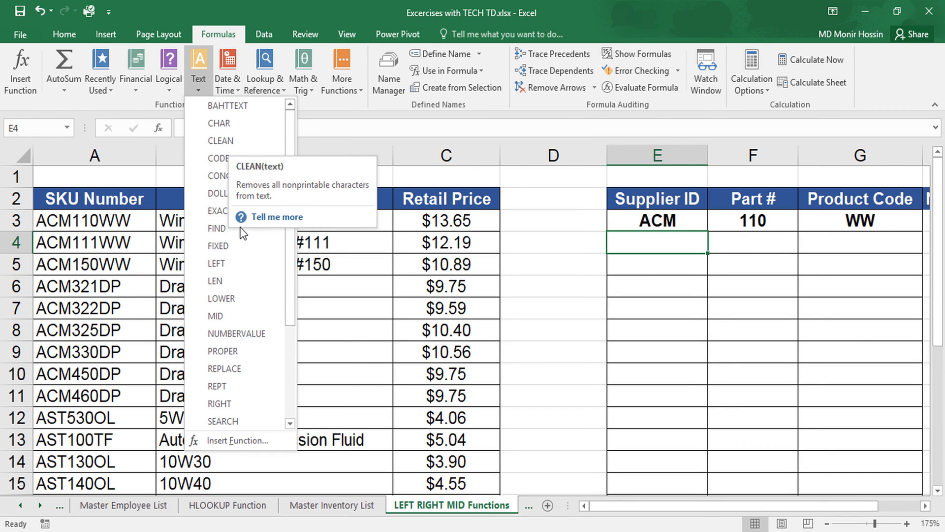
{"action": "left_click", "coordinate": [230, 265]}
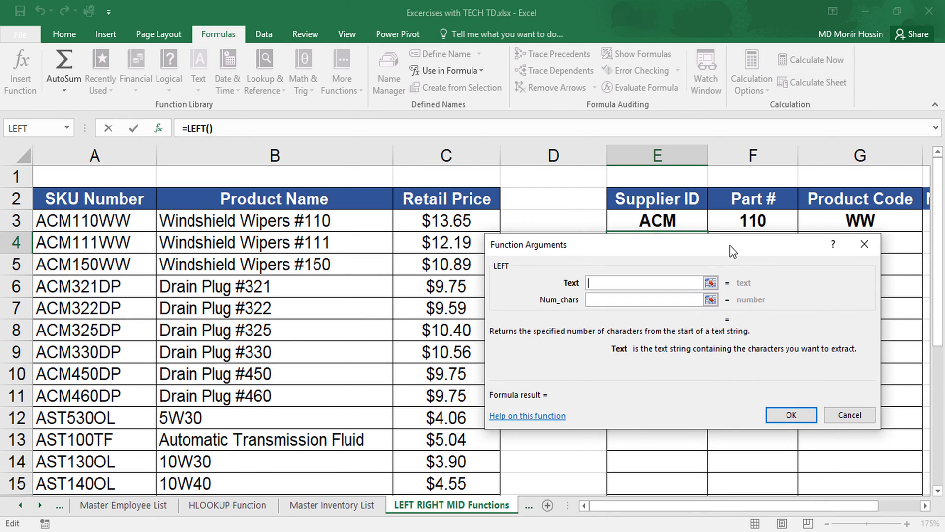
{"action": "left_click_drag", "start_coordinate": [731, 245], "coordinate": [674, 107]}
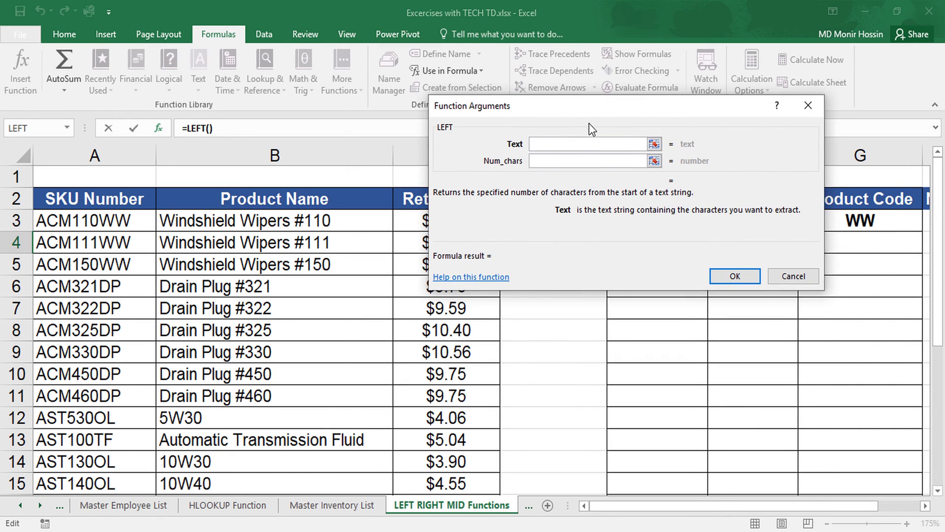
{"action": "left_click_drag", "start_coordinate": [583, 120], "coordinate": [507, 274]}
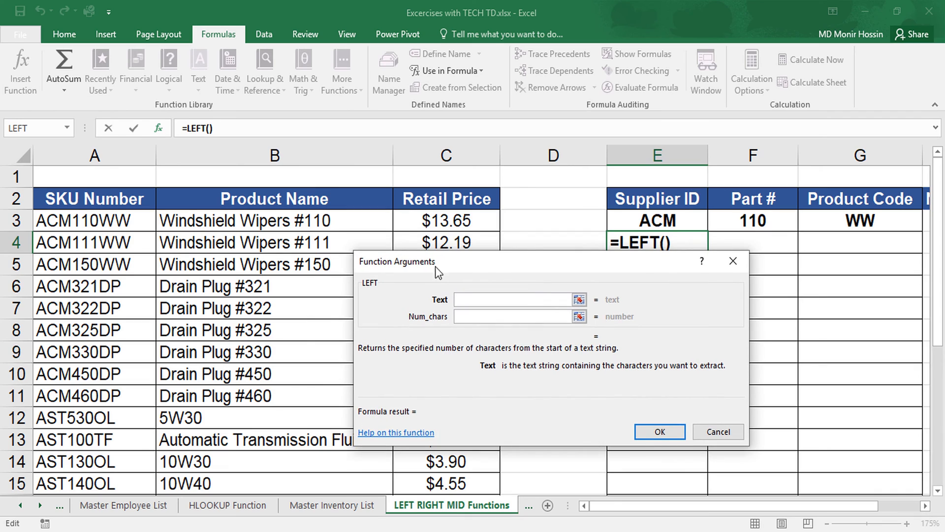
{"action": "left_click", "coordinate": [117, 242]}
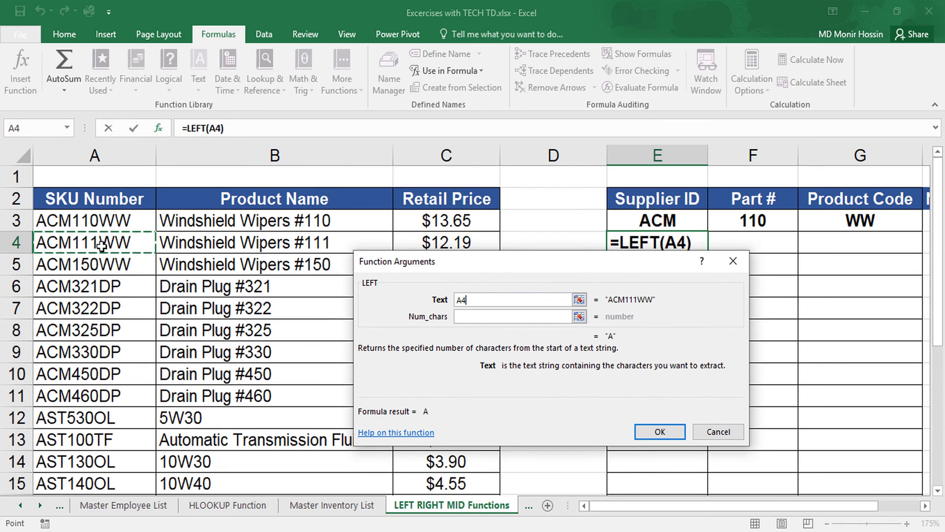
{"action": "left_click", "coordinate": [489, 316]}
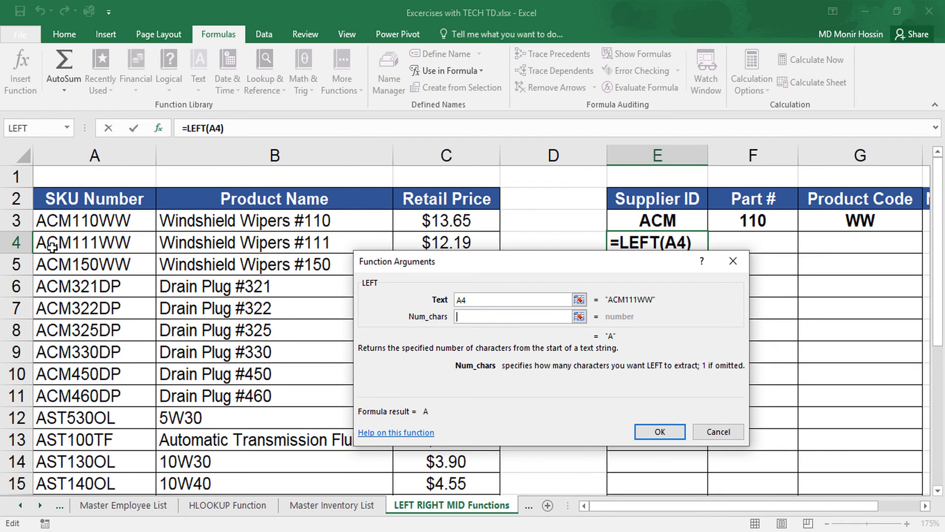
{"action": "left_click", "coordinate": [483, 320]}
{"action": "type", "text": "3"}
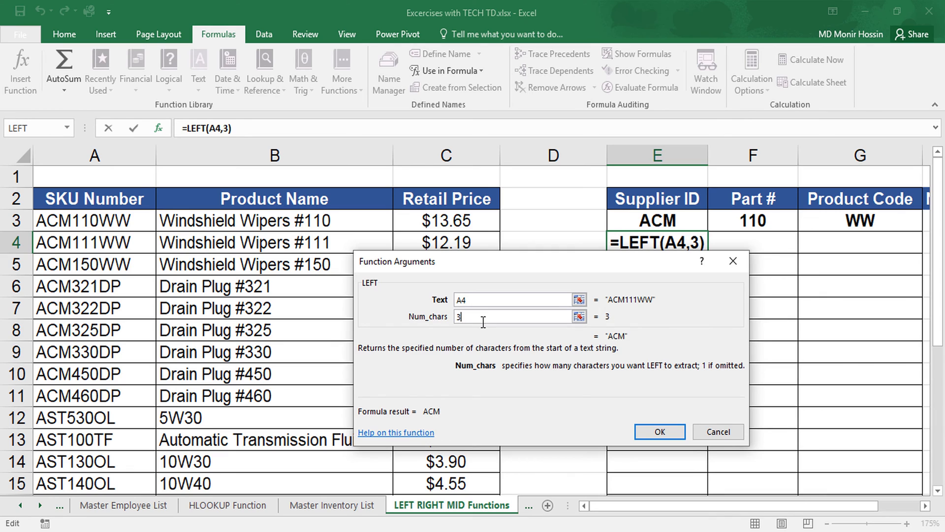
{"action": "left_click", "coordinate": [659, 431]}
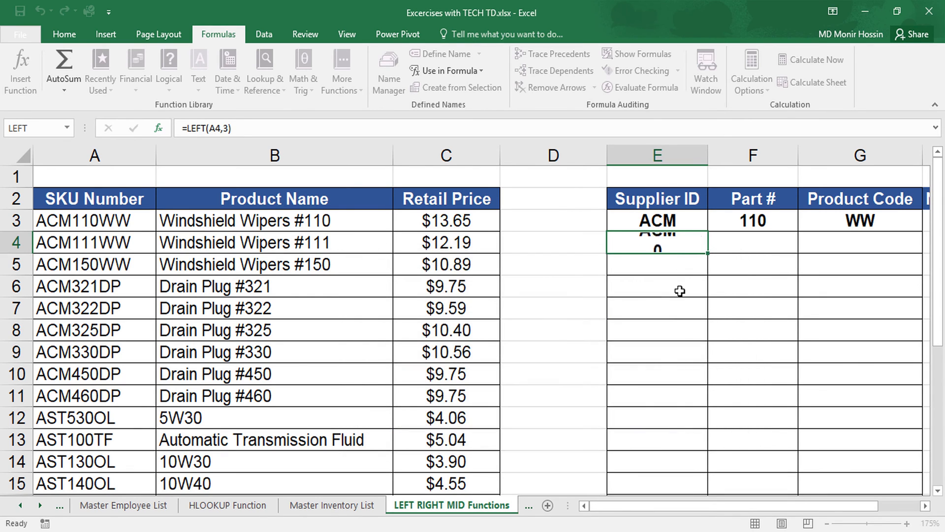
Insert a RIGHT function in G4 that extracts the last 2 characters of the SKU in A4.
{"action": "left_click", "coordinate": [769, 249]}
{"action": "left_click", "coordinate": [863, 250]}
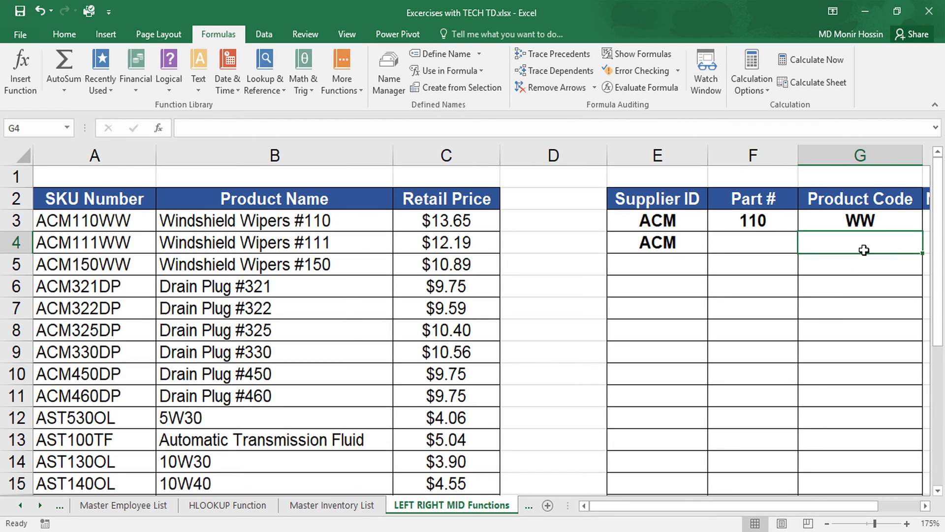
{"action": "left_click", "coordinate": [200, 88]}
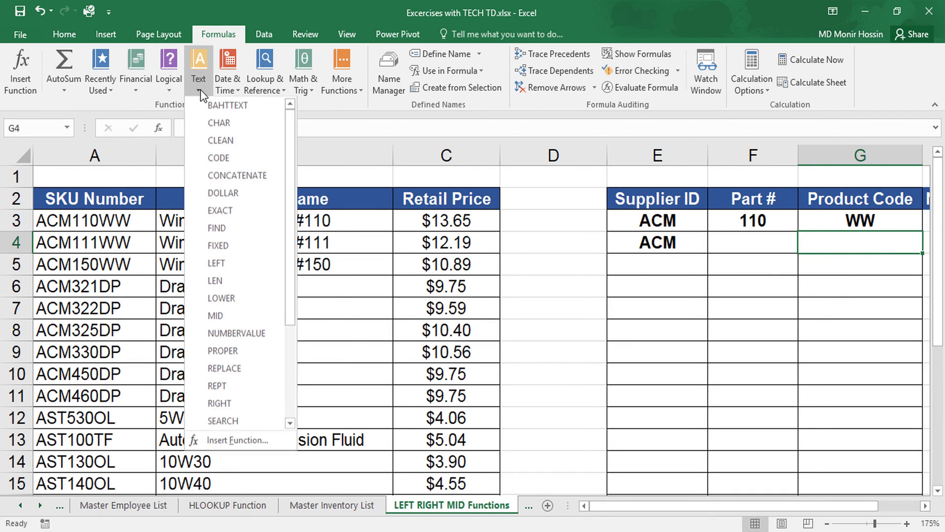
{"action": "scroll", "coordinate": [220, 202], "scroll_direction": "down", "scroll_amount": 3}
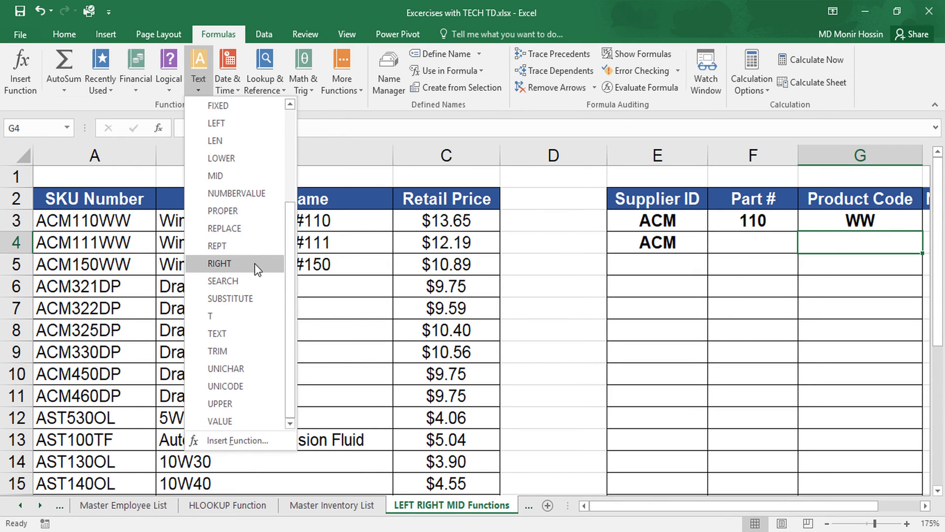
{"action": "left_click", "coordinate": [254, 264]}
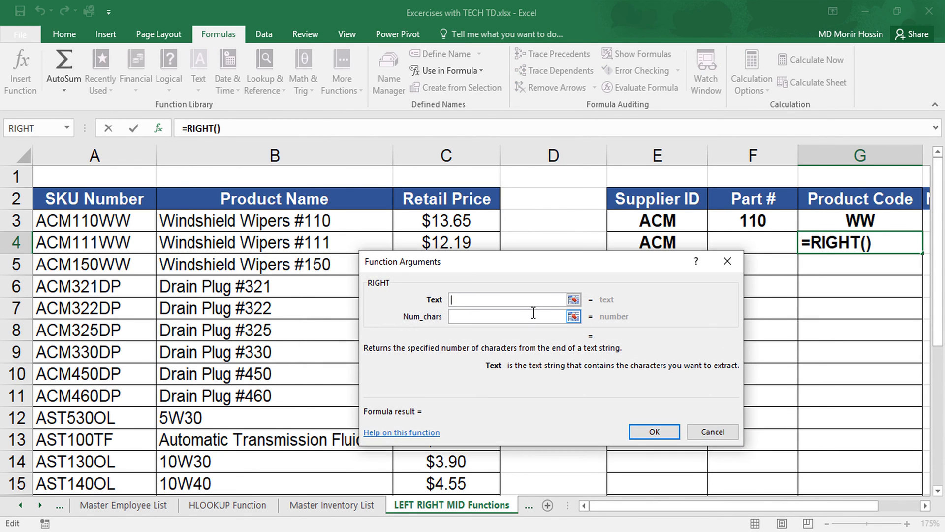
{"action": "left_click", "coordinate": [133, 246]}
{"action": "left_click", "coordinate": [495, 317]}
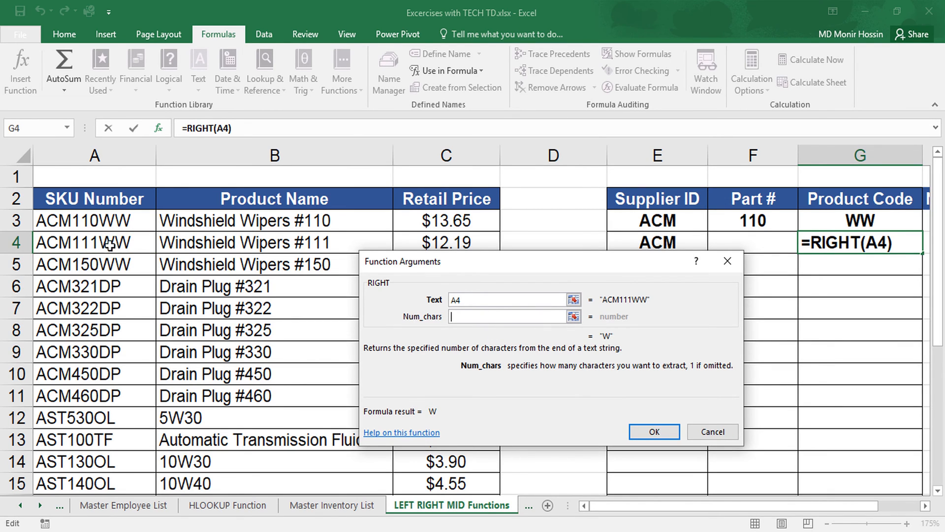
{"action": "type", "text": "2"}
{"action": "left_click", "coordinate": [672, 432]}
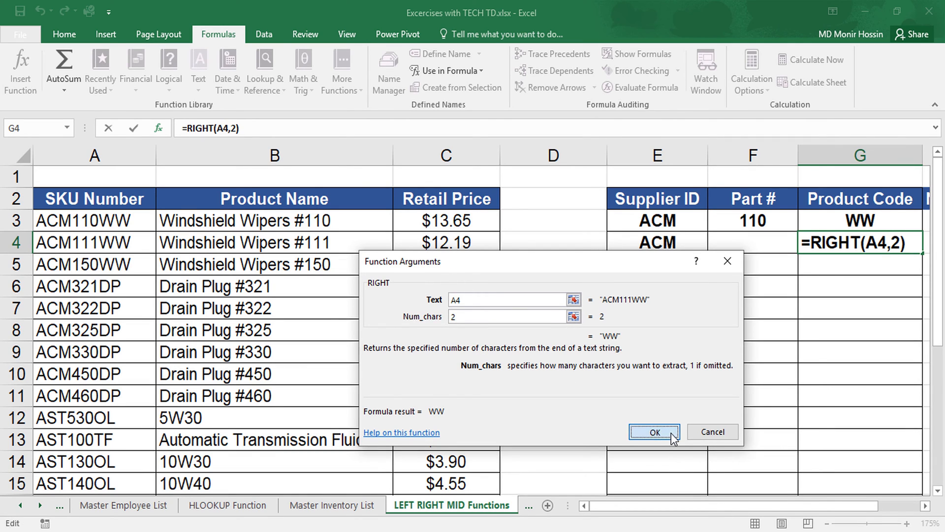
Start a MID function in F4 with A4 as the text and 4 as the start position.
{"action": "left_click", "coordinate": [746, 247]}
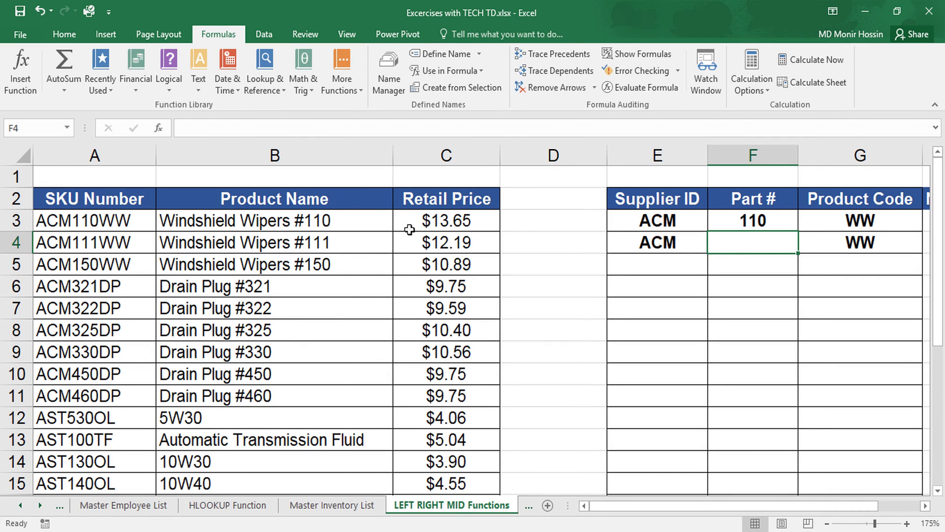
{"action": "left_click", "coordinate": [199, 83]}
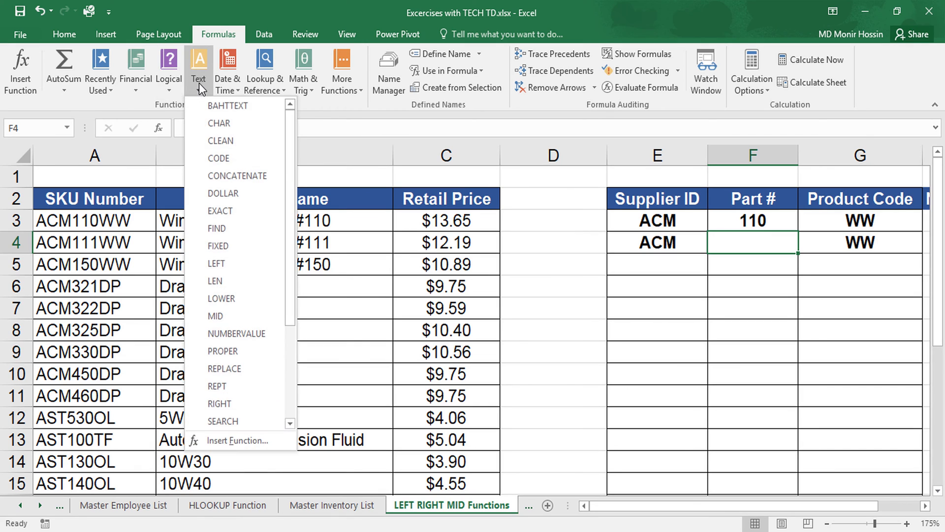
{"action": "left_click", "coordinate": [229, 317]}
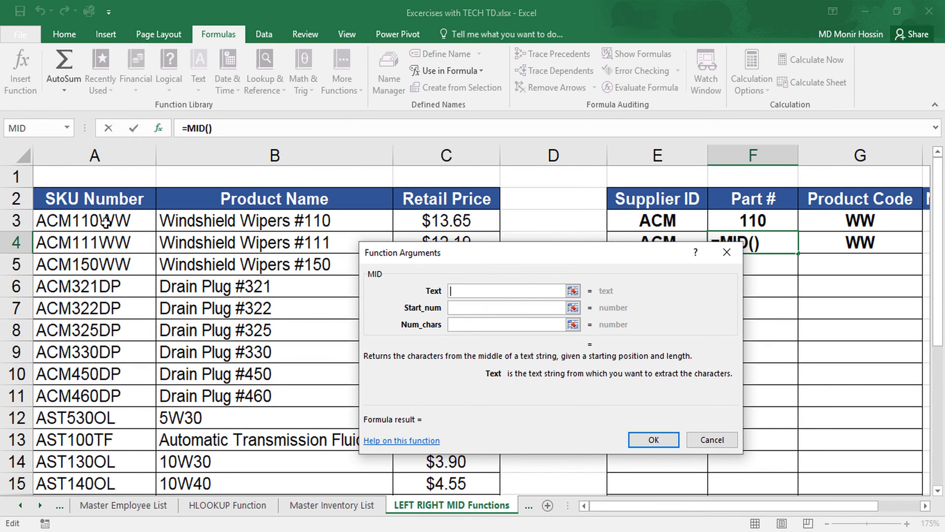
{"action": "left_click", "coordinate": [97, 242]}
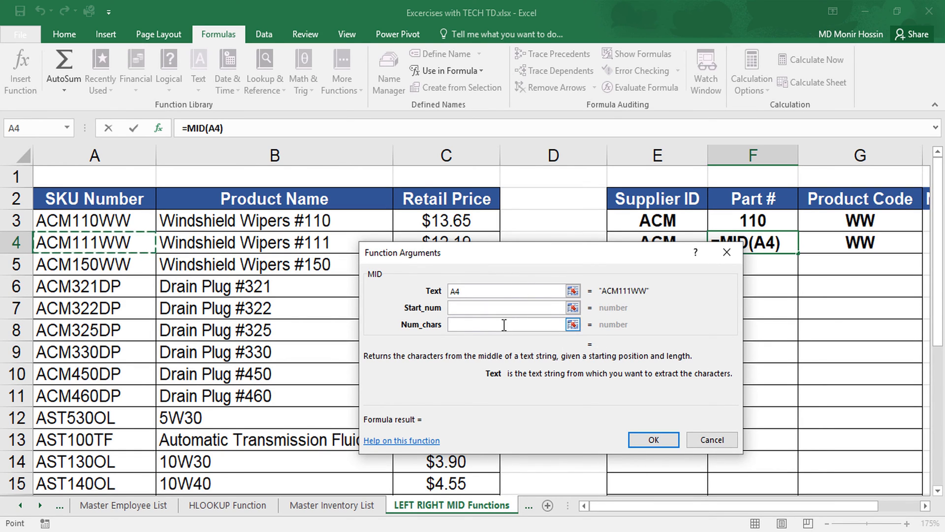
{"action": "key", "text": "Tab"}
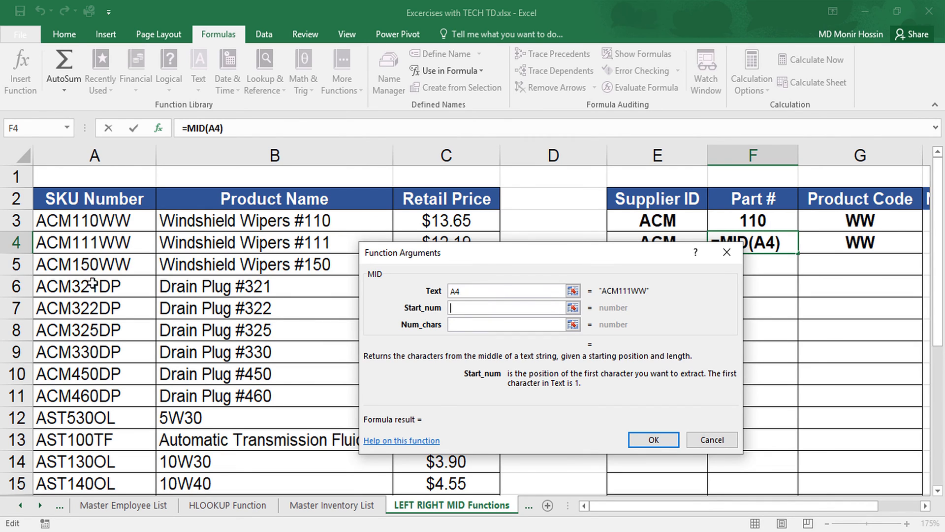
{"action": "type", "text": "4"}
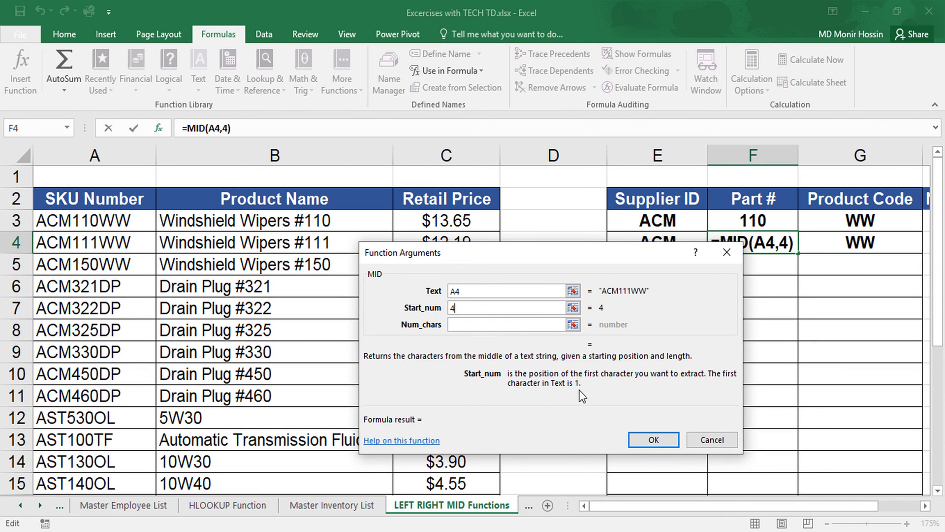
Re-enter 4 as the MID start position and complete the function with 3 characters to return.
{"action": "left_click", "coordinate": [460, 323]}
{"action": "left_click", "coordinate": [464, 308]}
{"action": "left_click", "coordinate": [492, 325]}
{"action": "key", "text": "shift+Tab"}
{"action": "key", "text": "BackSpace"}
{"action": "type", "text": "4"}
{"action": "left_click", "coordinate": [477, 327]}
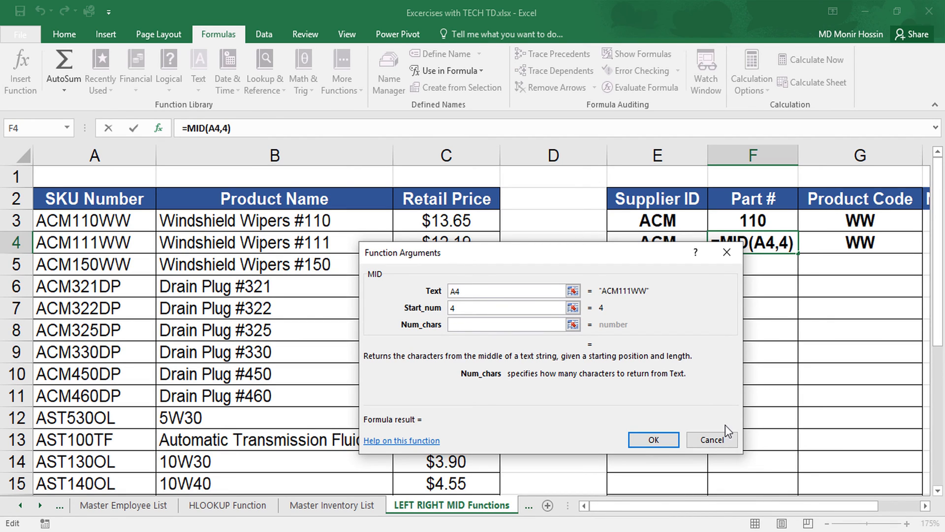
{"action": "type", "text": "3"}
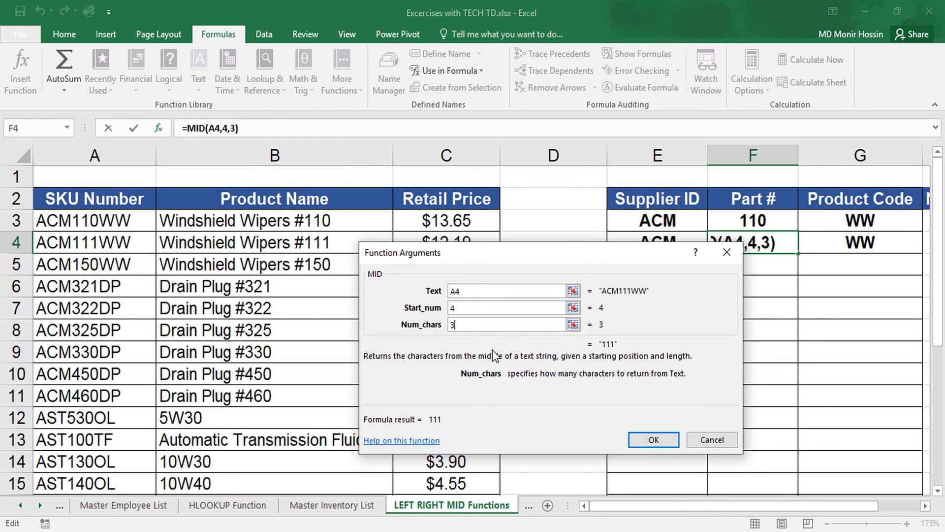
{"action": "left_click", "coordinate": [648, 440]}
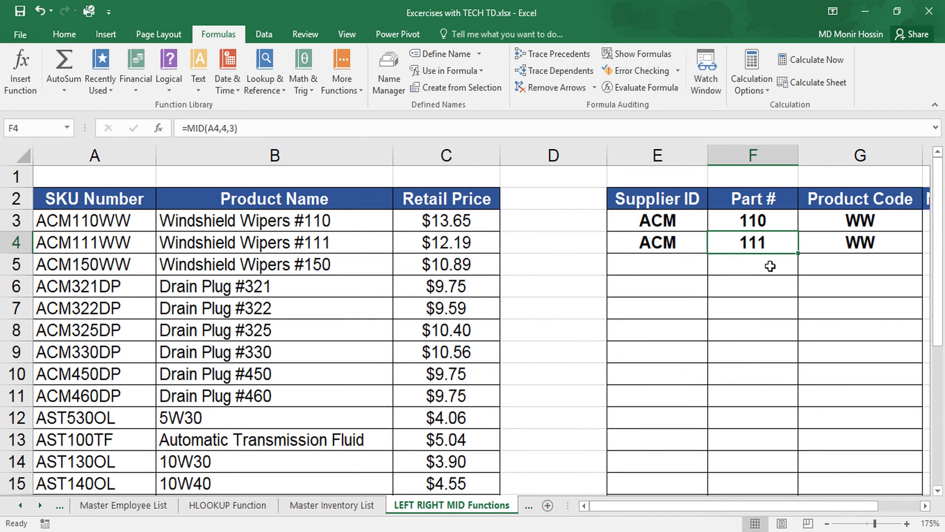
Fill the row 4 formulas for Supplier ID, Part # and Product Code down through row 12.
{"action": "left_click", "coordinate": [673, 244]}
{"action": "left_click_drag", "start_coordinate": [708, 254], "coordinate": [708, 437]}
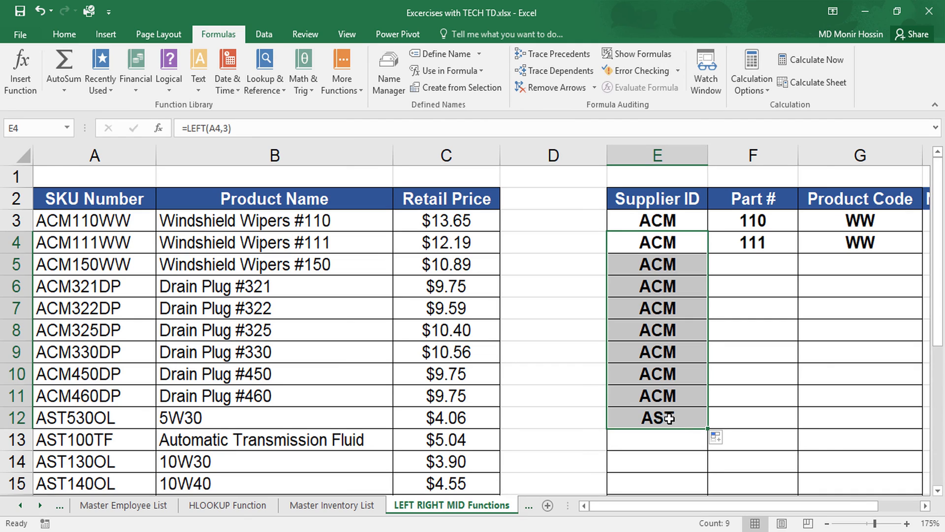
{"action": "left_click", "coordinate": [775, 247]}
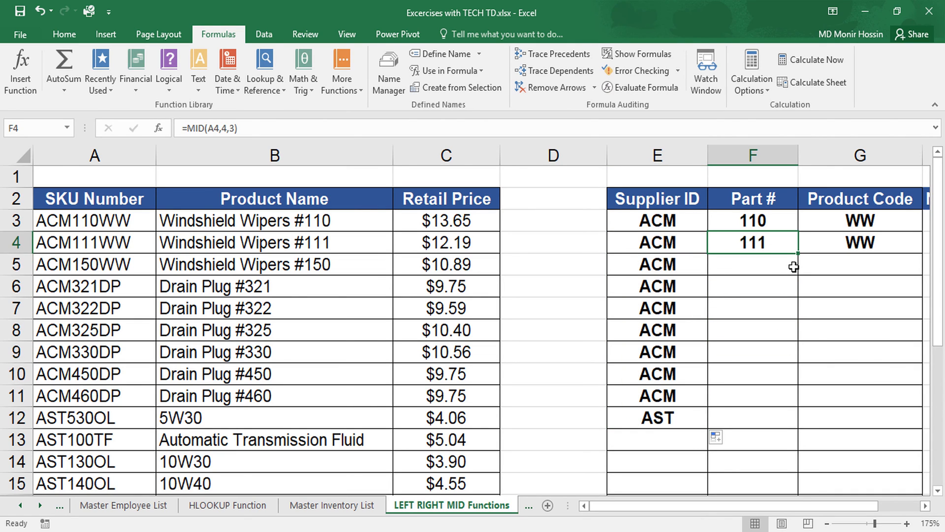
{"action": "left_click_drag", "start_coordinate": [798, 252], "coordinate": [812, 426]}
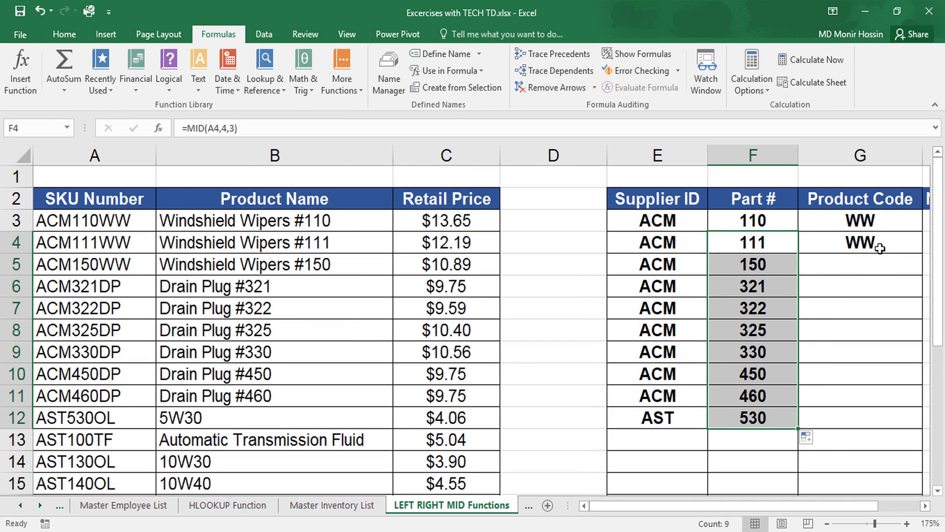
{"action": "left_click", "coordinate": [880, 249]}
{"action": "left_click_drag", "start_coordinate": [922, 254], "coordinate": [924, 418]}
{"action": "left_click", "coordinate": [823, 325]}
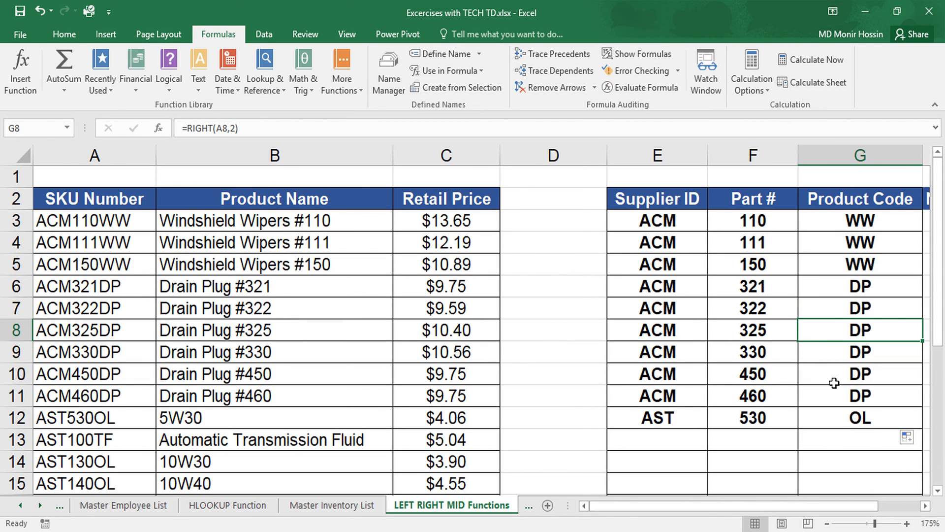